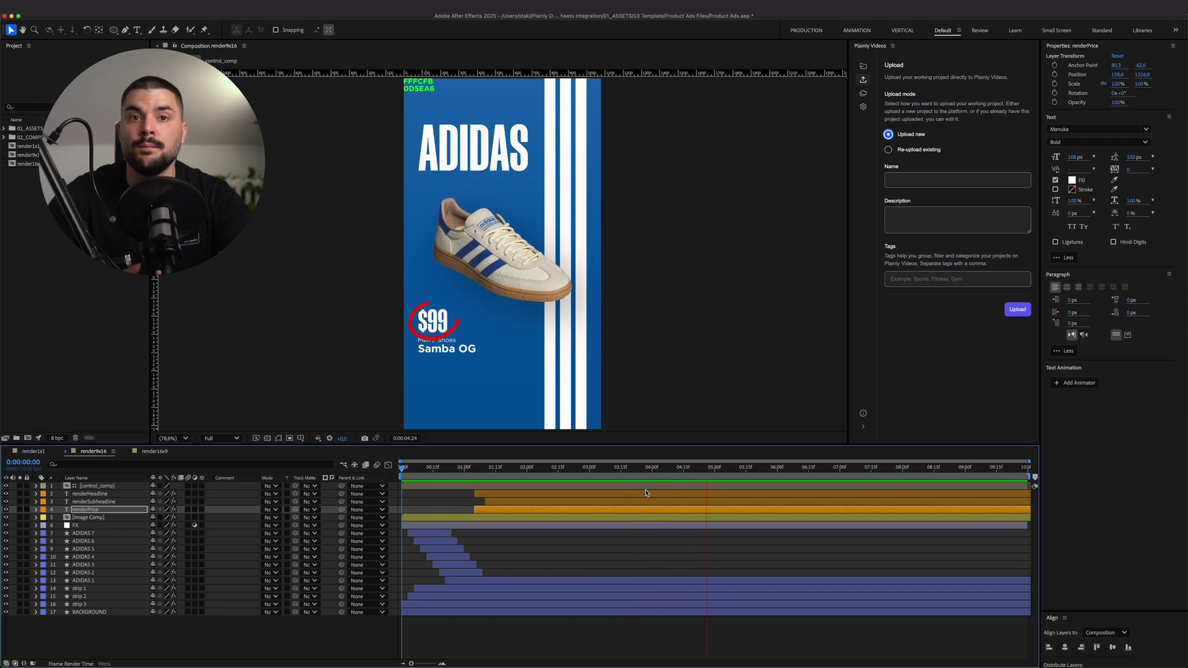
- Upload the render16x9 ad composition to Plainly as the new project 'Product Ads - July'
left_click(137, 451)
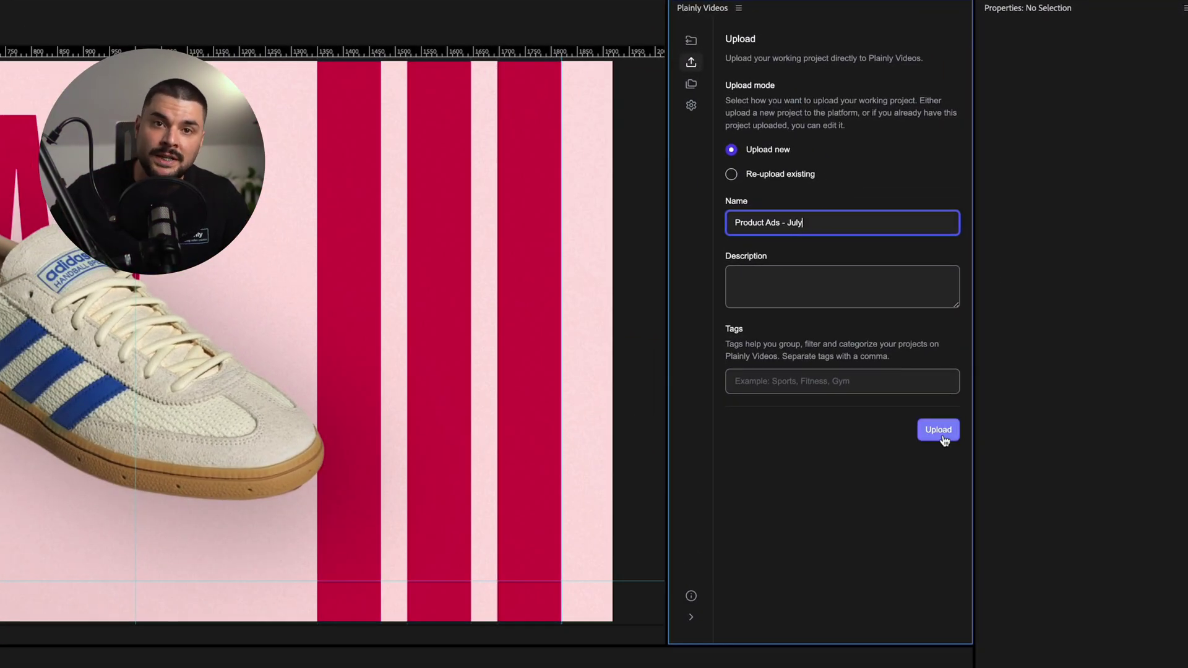
left_click(942, 437)
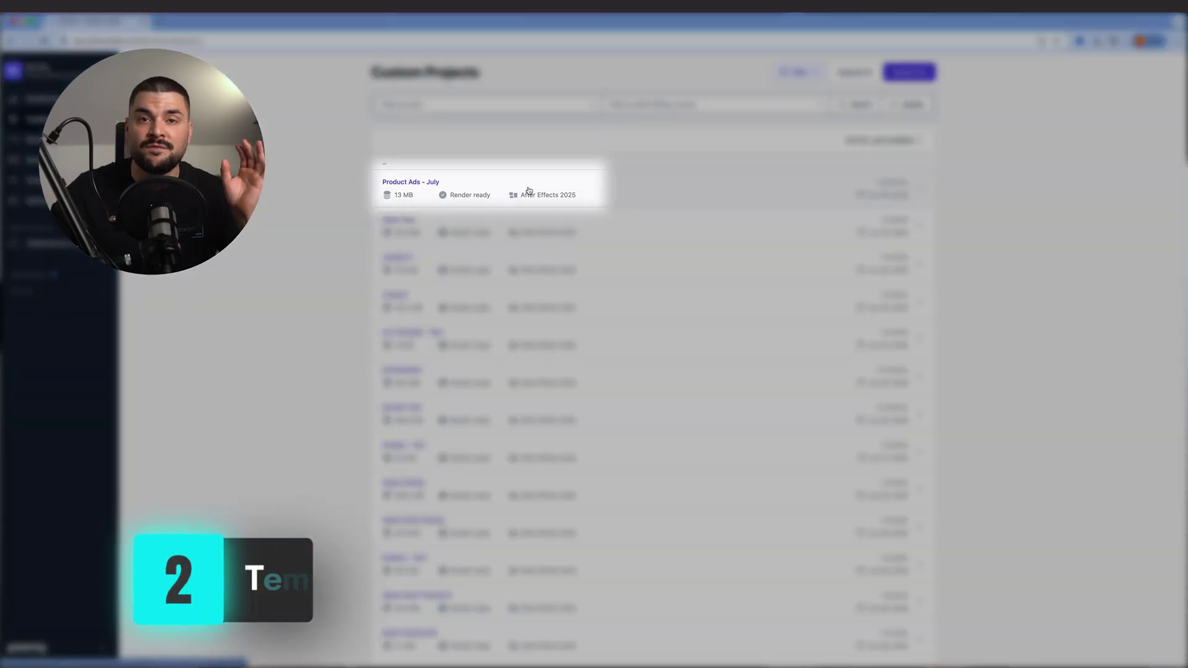
- Auto-generate the project's templates by prefix, with the prefix stripped from layer names
left_click(529, 191)
left_click(655, 391)
left_click(587, 400)
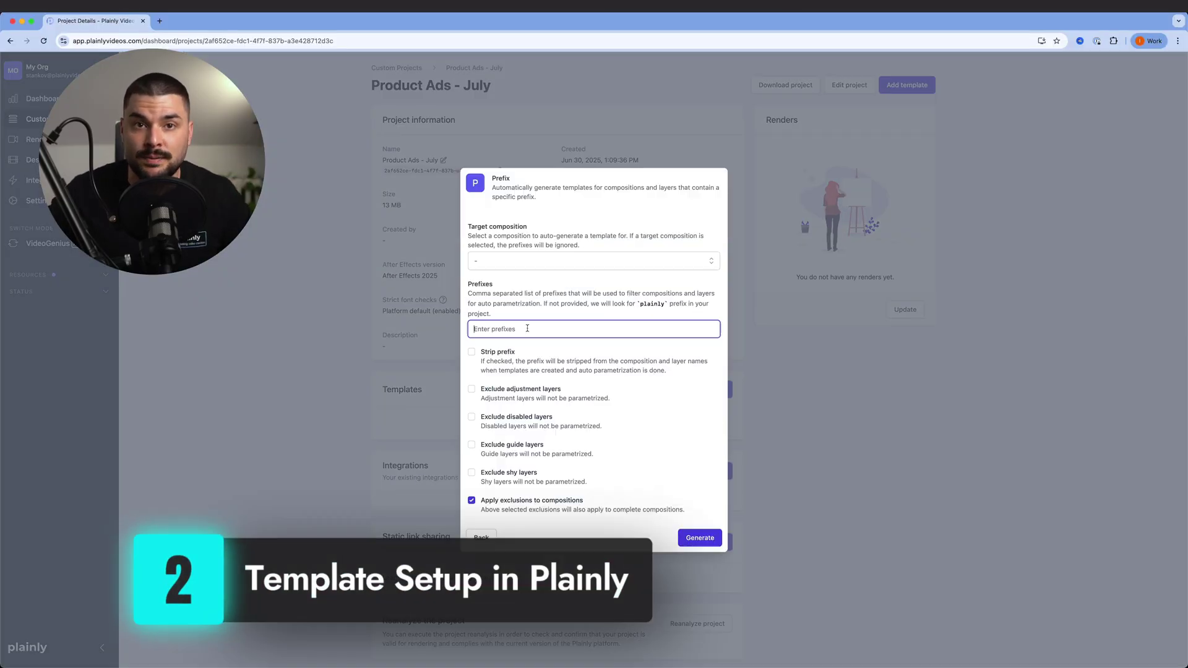
left_click(502, 351)
left_click(700, 538)
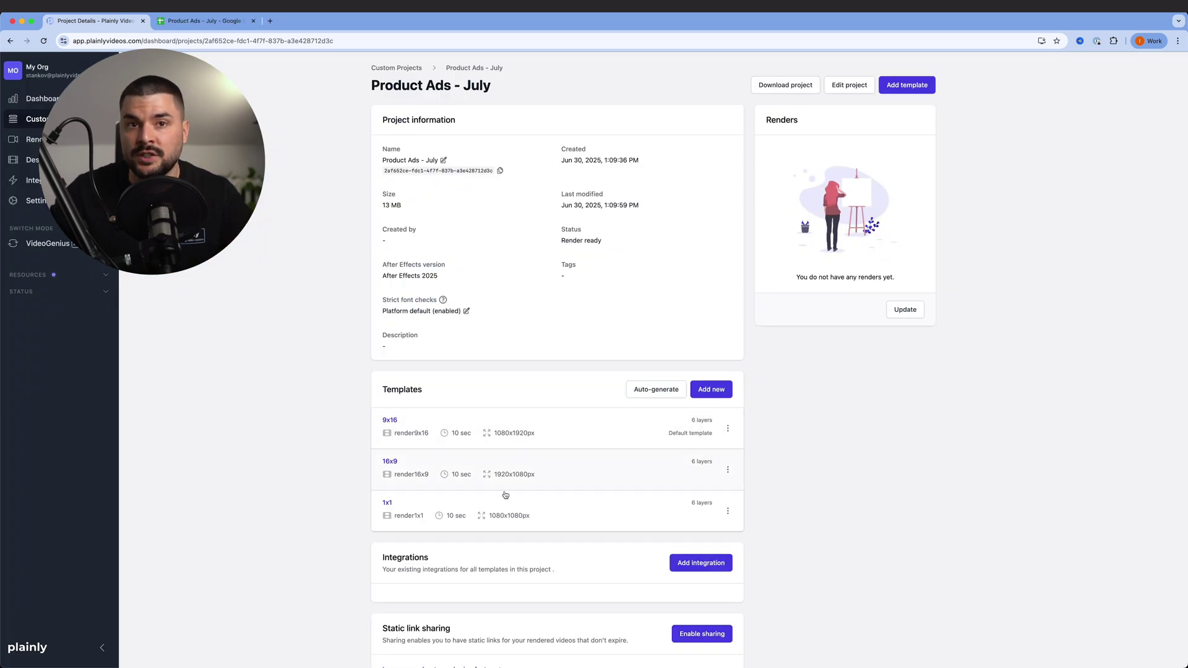
- Open the 1x1 template for editing and view its parametrized layers
left_click(505, 527)
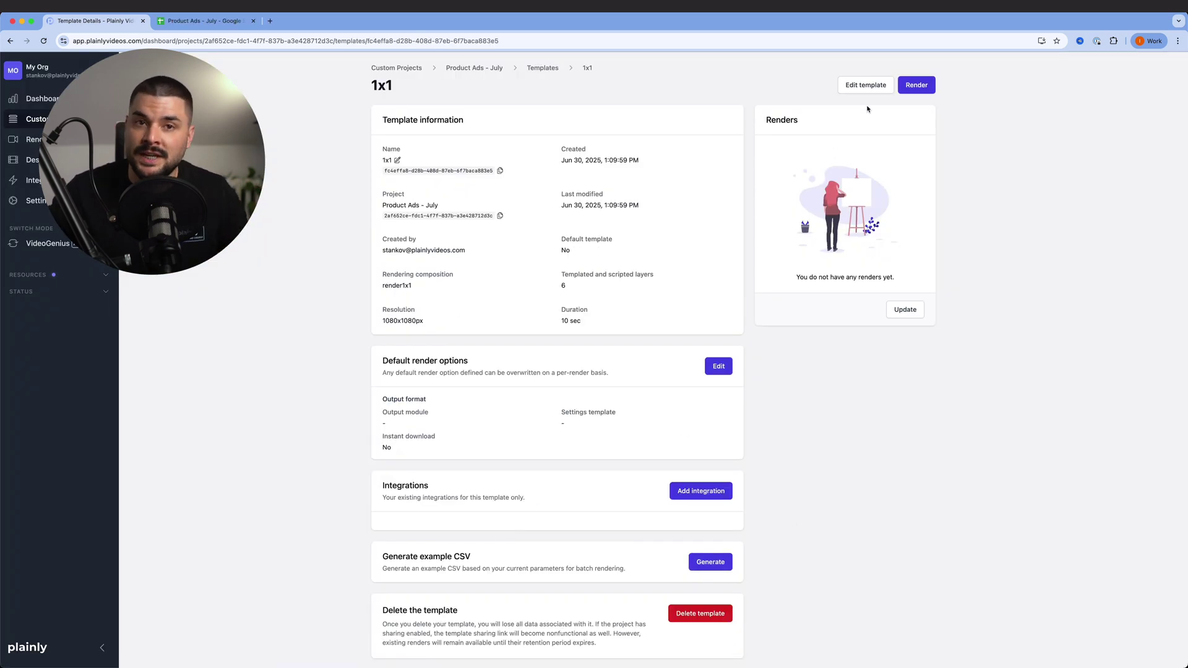
left_click(875, 85)
left_click(915, 245)
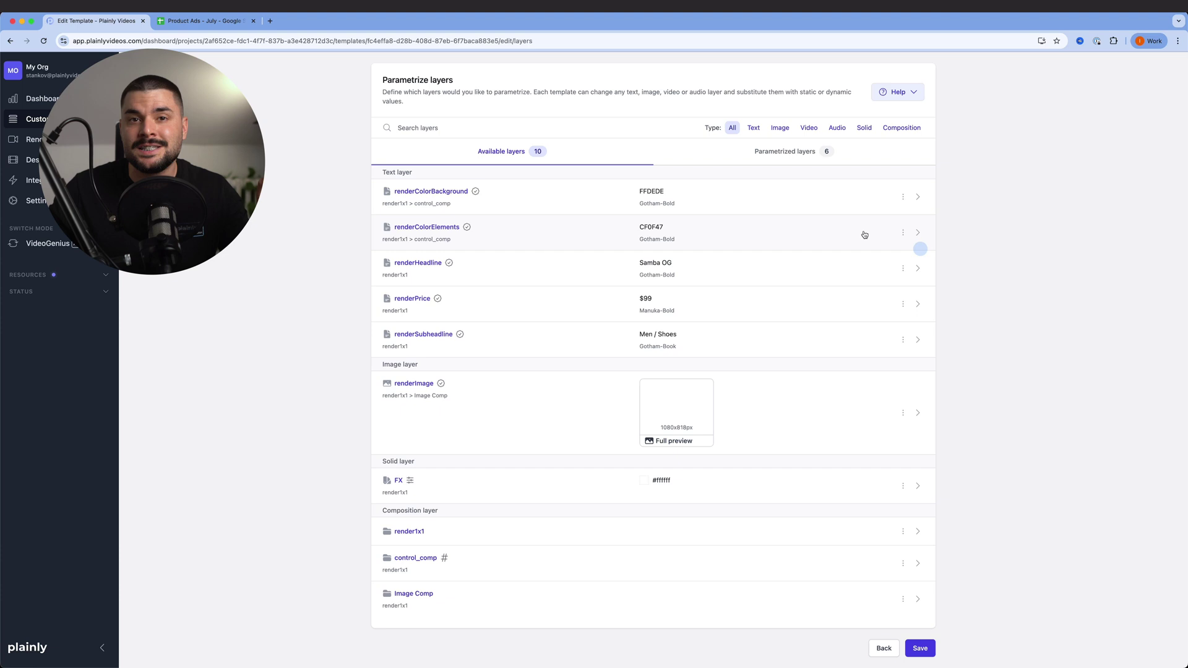
left_click(779, 150)
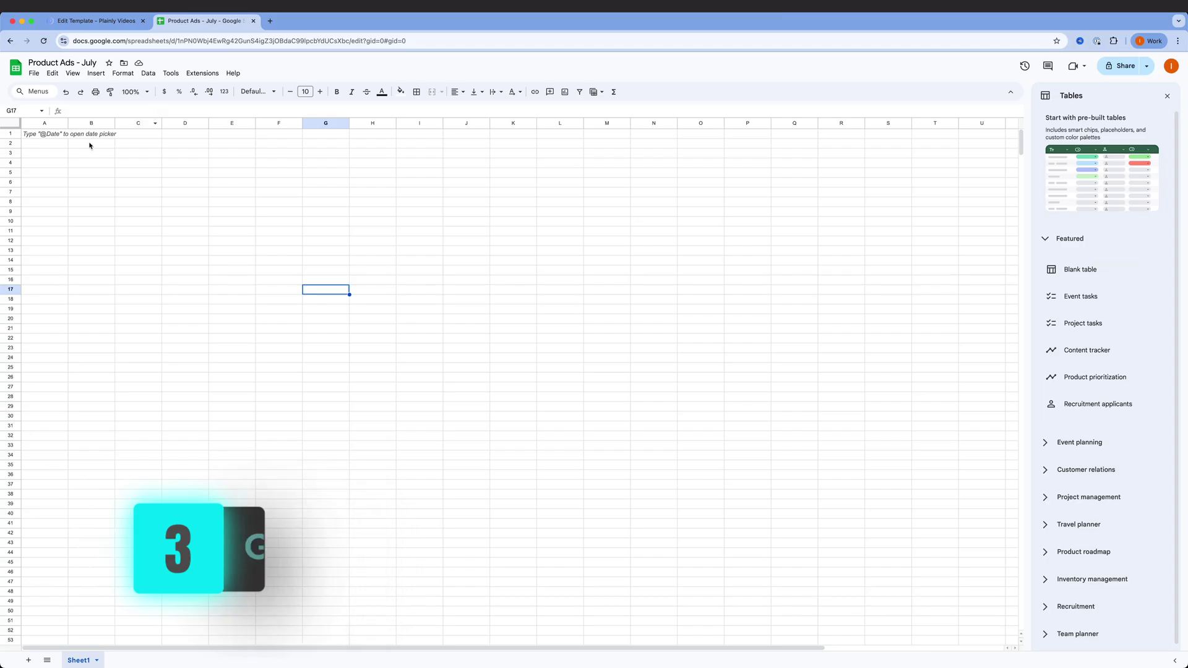
- Enter renderHeadline in A1 and renderSubheadline in B1 as column headers
type("renderSubheadline")
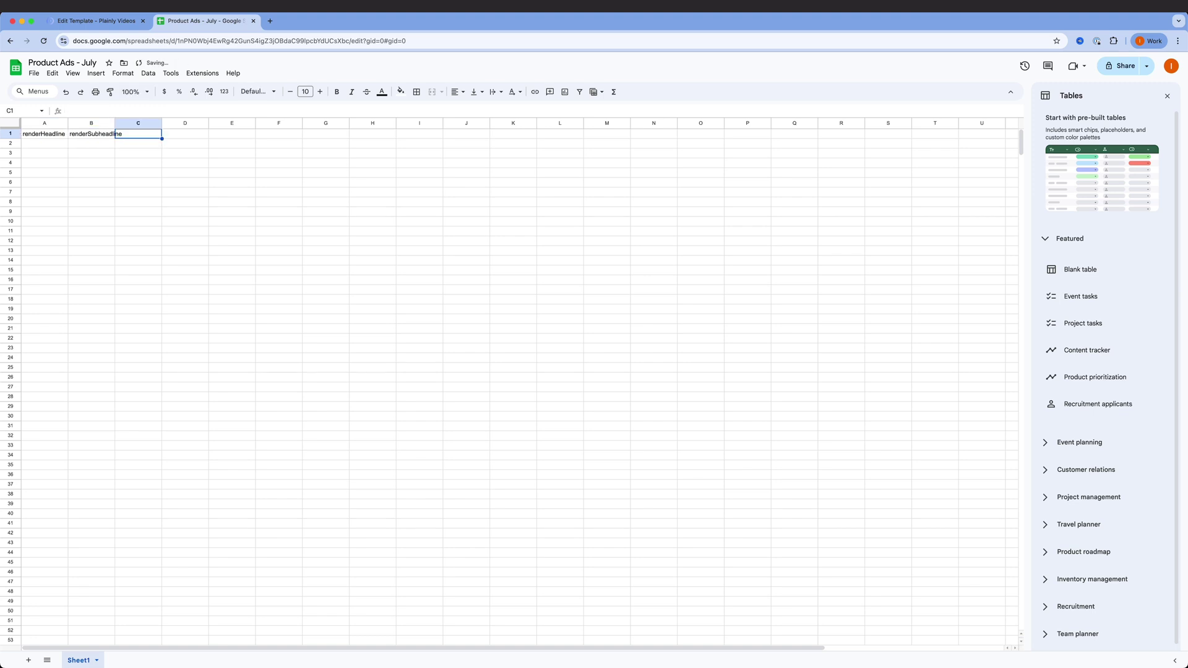
type("render")
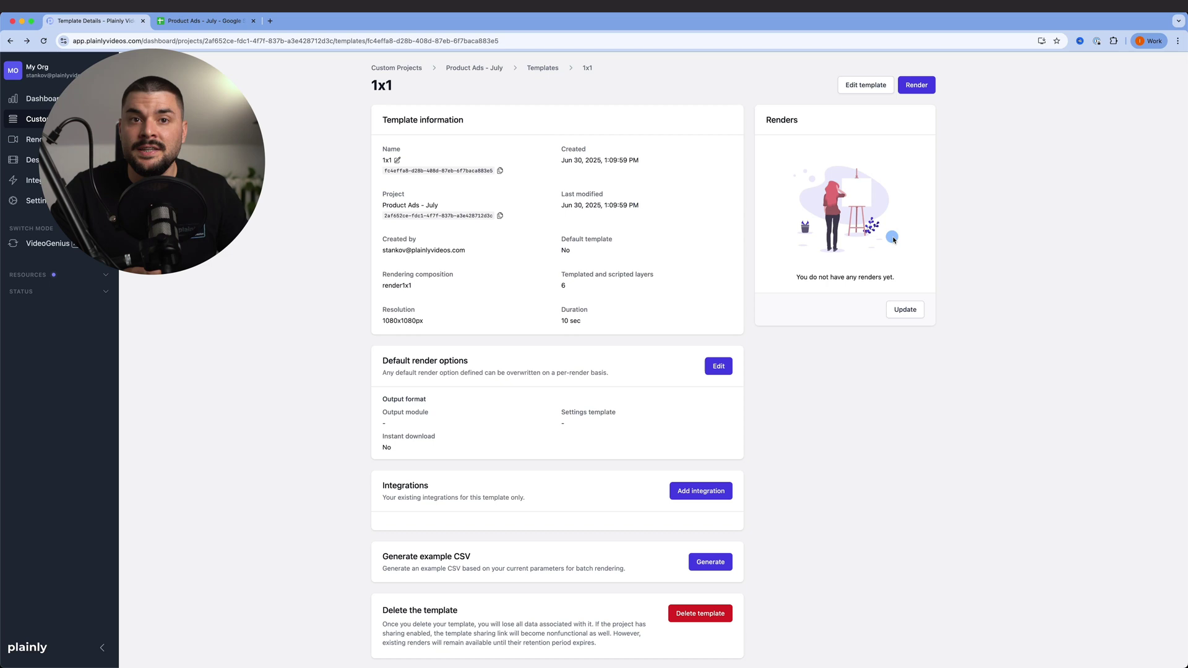
- Add the renderPrice header in C1 and bring up the Import file upload window
scroll(802, 342, "down", 1)
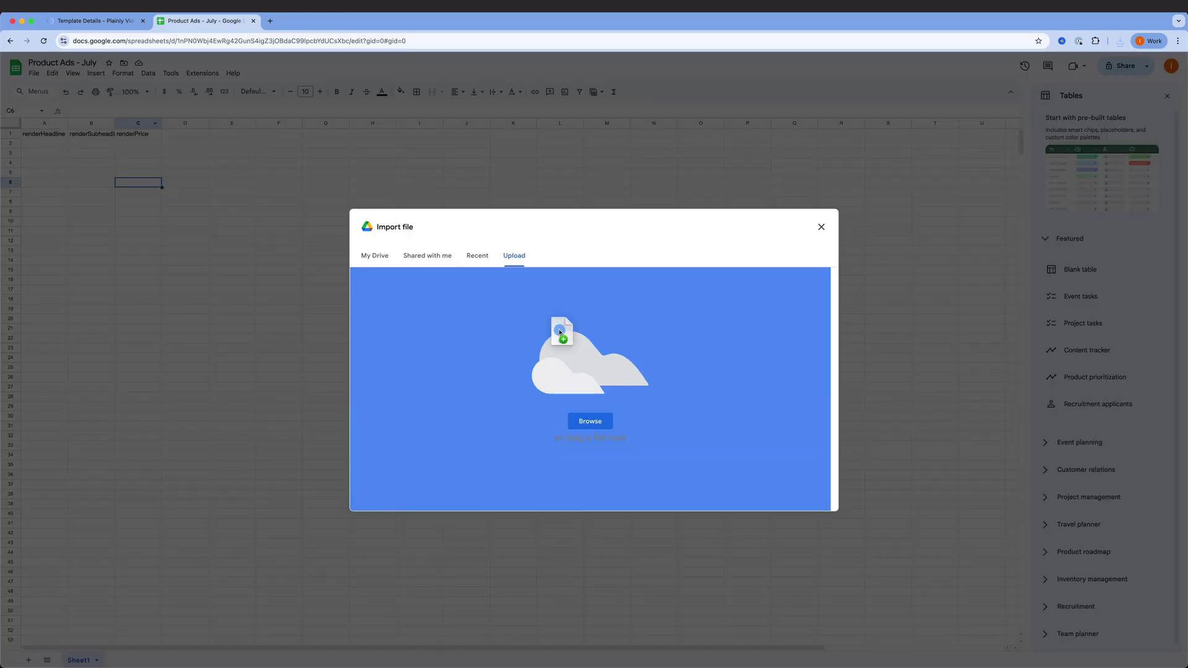
- Import Product Ads - July_1x1.csv, replacing the entire spreadsheet
left_click_drag(562, 332, 562, 335)
left_click(554, 394)
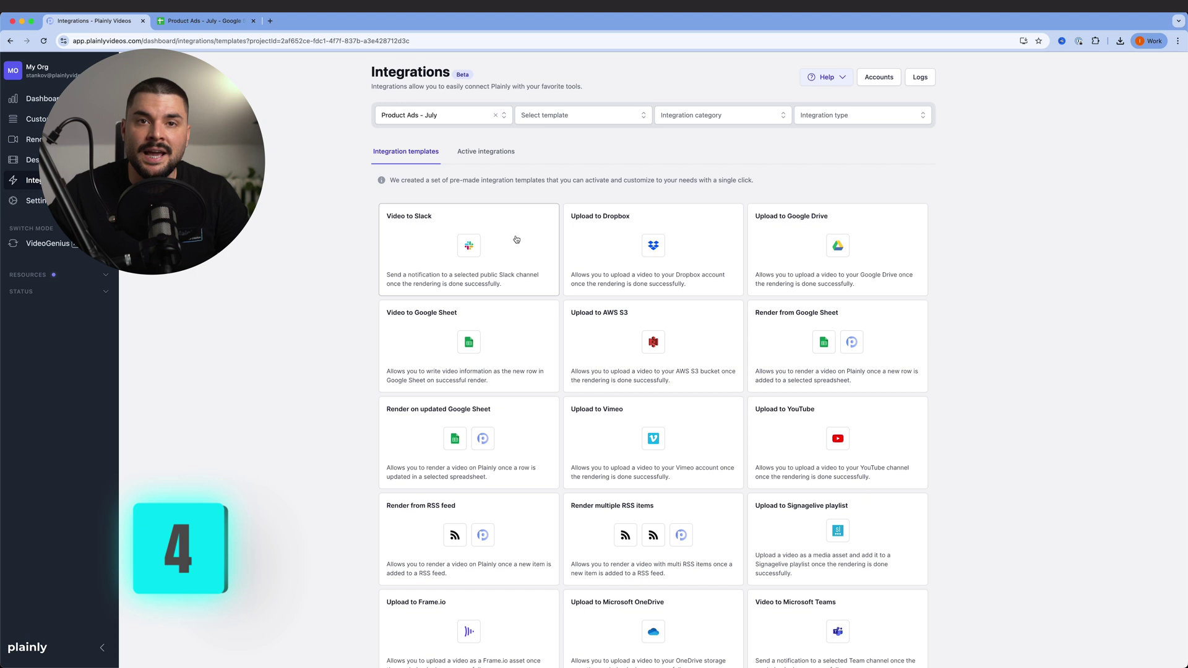
- Start a Render from Google Sheet integration using the Product Ads - July_1x1 worksheet
left_click(835, 356)
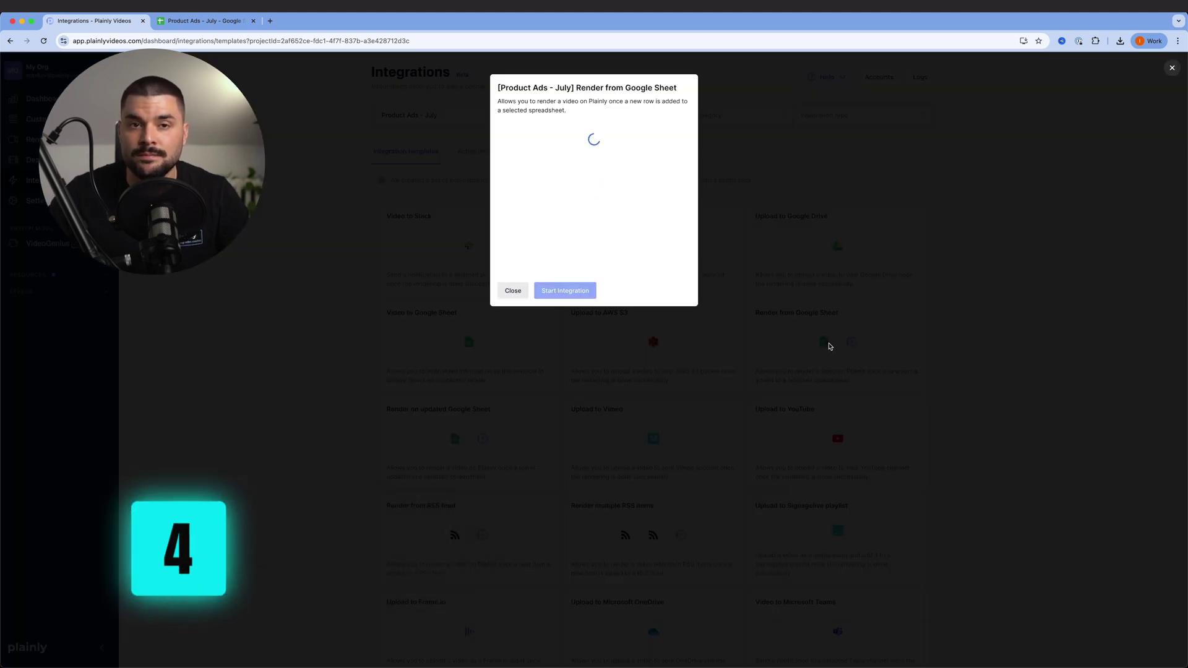
left_click(583, 190)
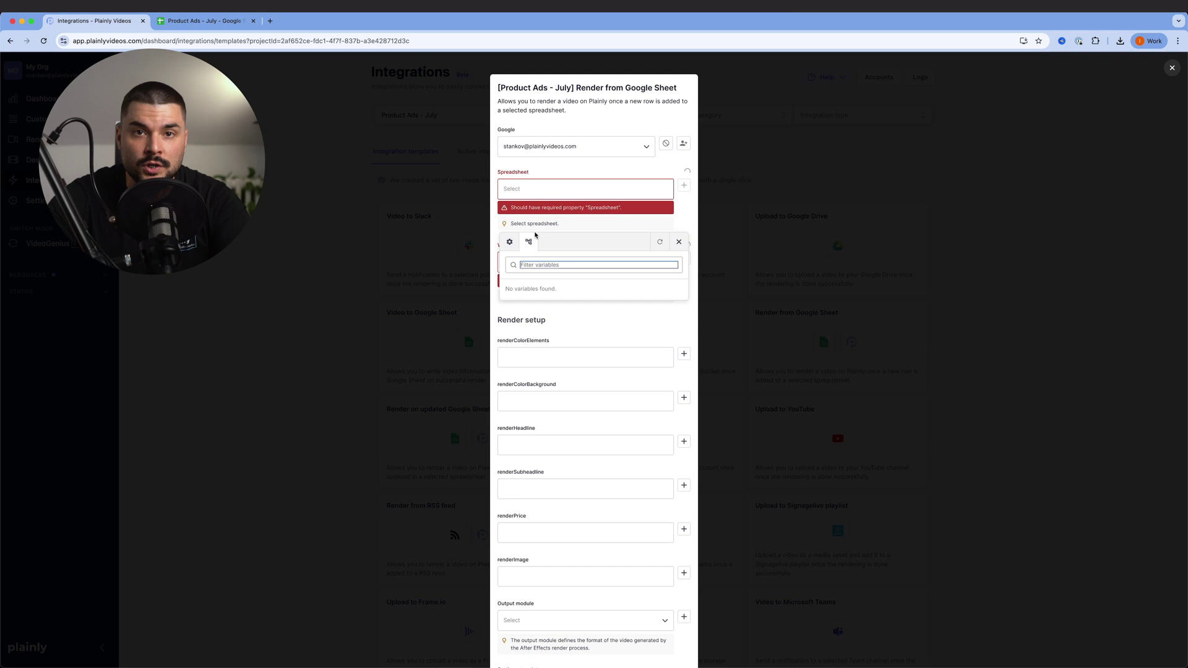
left_click(530, 297)
left_click(736, 306)
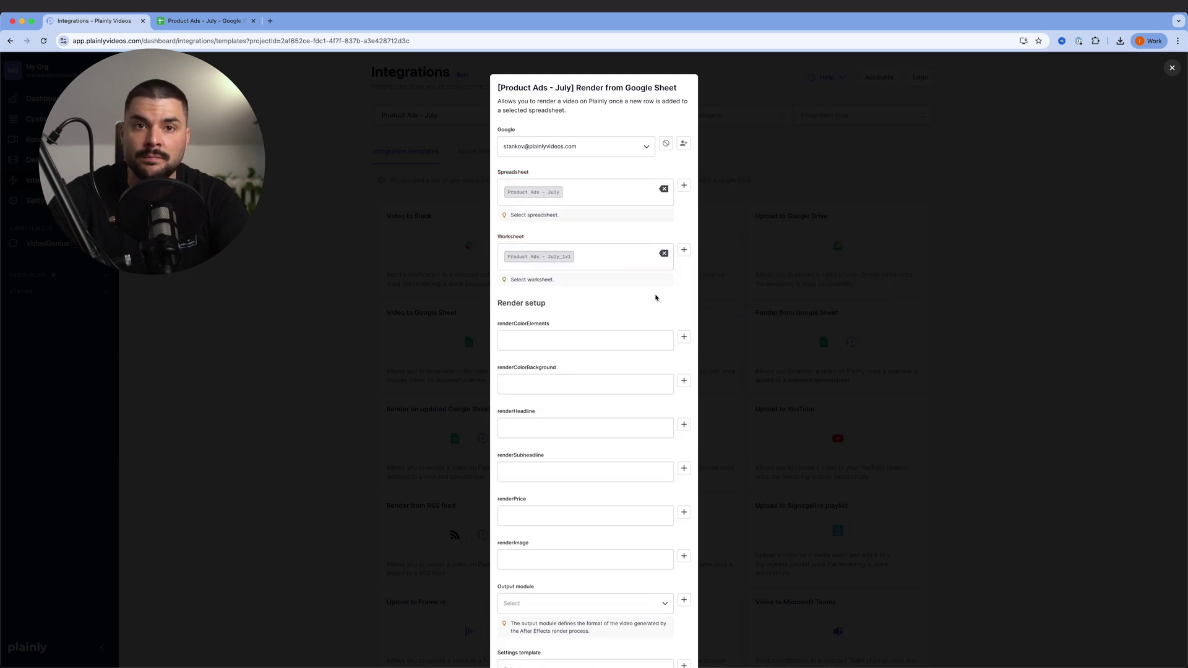
- Map renderColorElements, renderColorBackground, renderHeadline, renderSubheadline and renderPrice to their sheet columns
left_click(683, 230)
left_click(538, 320)
left_click(683, 278)
left_click(732, 282)
left_click(684, 325)
left_click(722, 343)
left_click(726, 407)
left_click(683, 420)
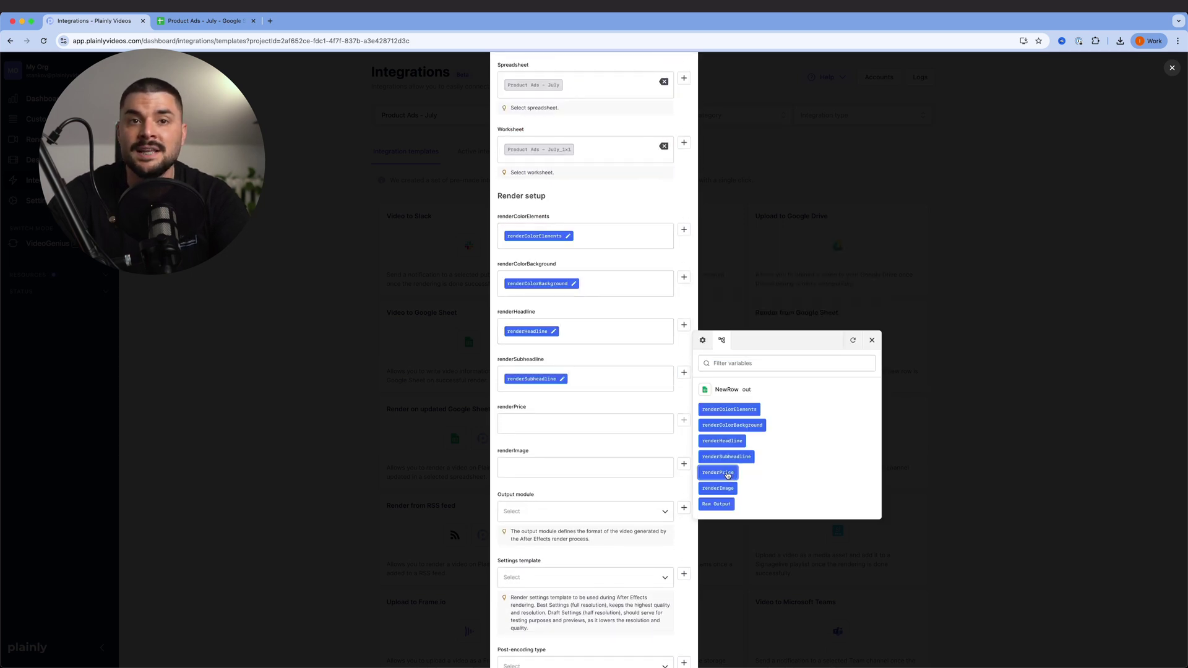
left_click(727, 474)
- Add 16x9 and 1x1 as extra templates and start the integration
scroll(679, 487, "down", 15)
left_click(507, 586)
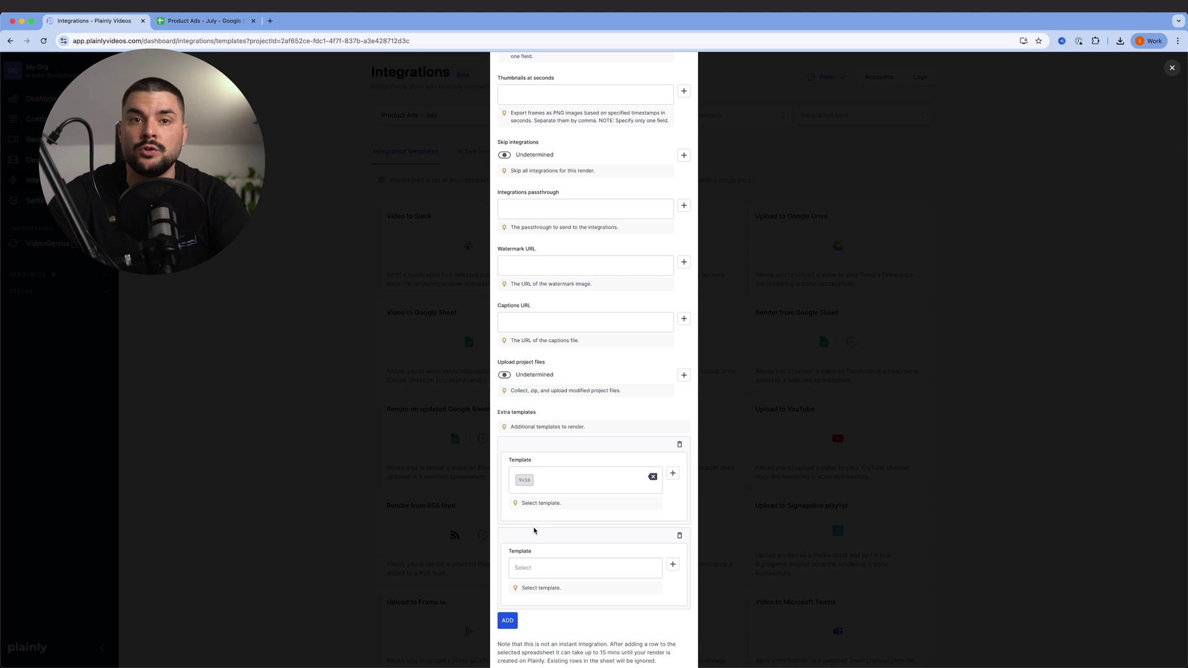
left_click(585, 568)
left_click(556, 594)
scroll(593, 495, "down", 3)
left_click(507, 559)
left_click(585, 503)
left_click(557, 532)
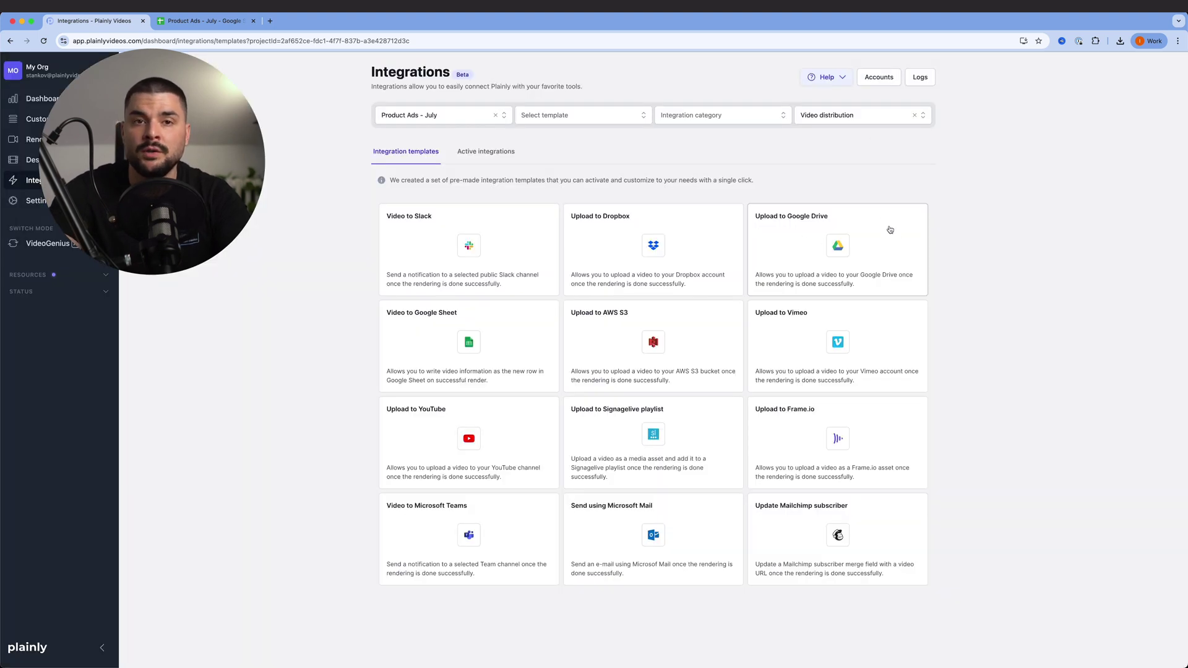
- Create a Google Drive upload integration targeting the 08 Product Ads July folder and start it
left_click(889, 230)
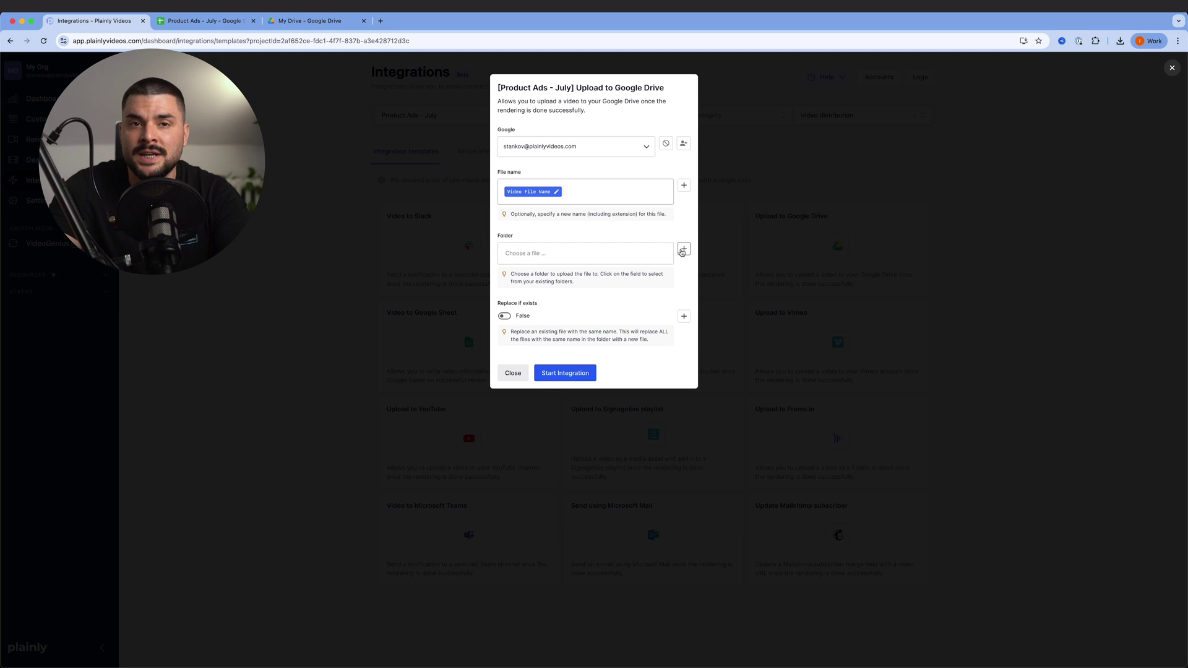
left_click(681, 250)
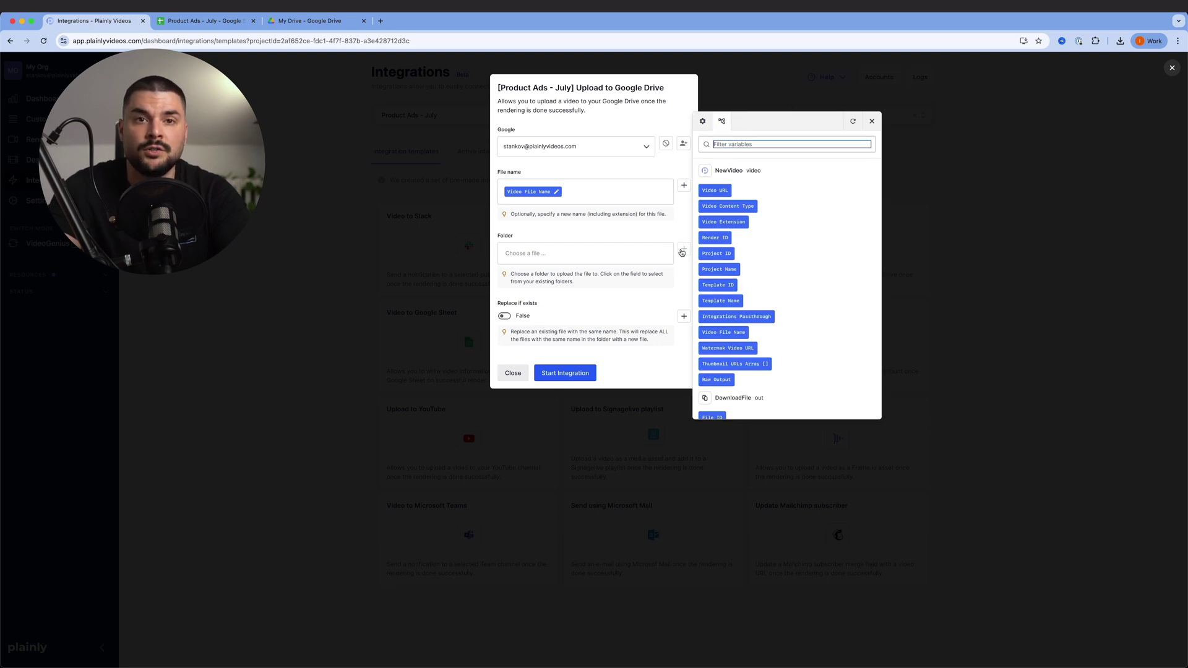
scroll(724, 247, "down", 2)
scroll(726, 231, "up", 2)
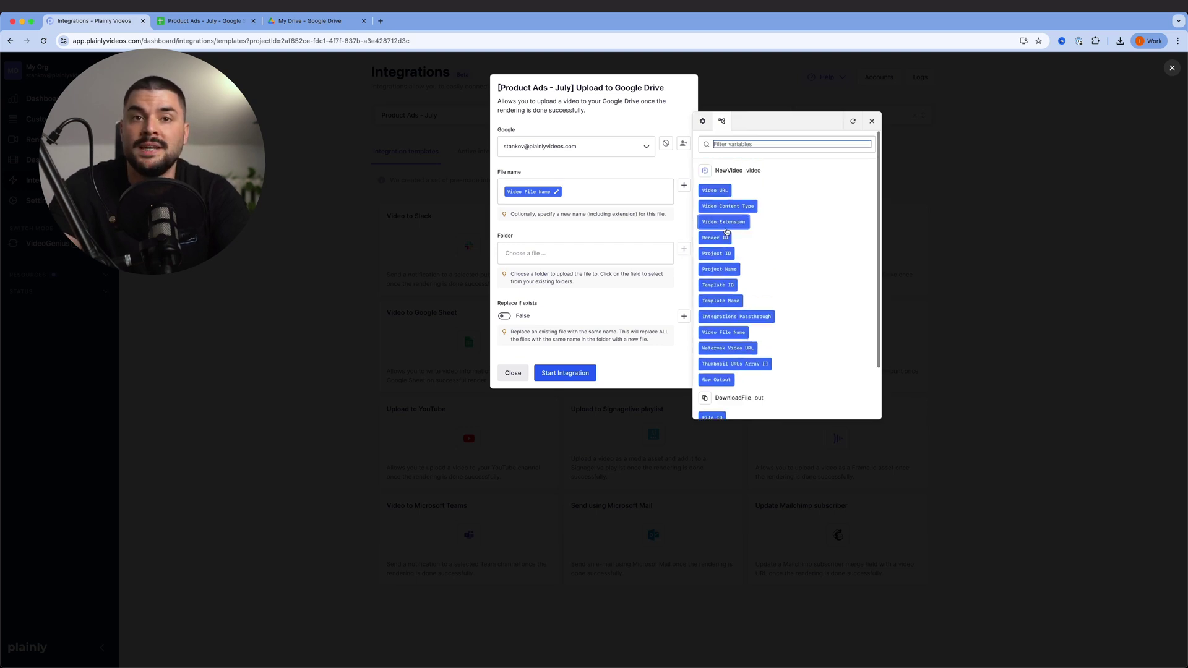
left_click(637, 250)
left_click(376, 497)
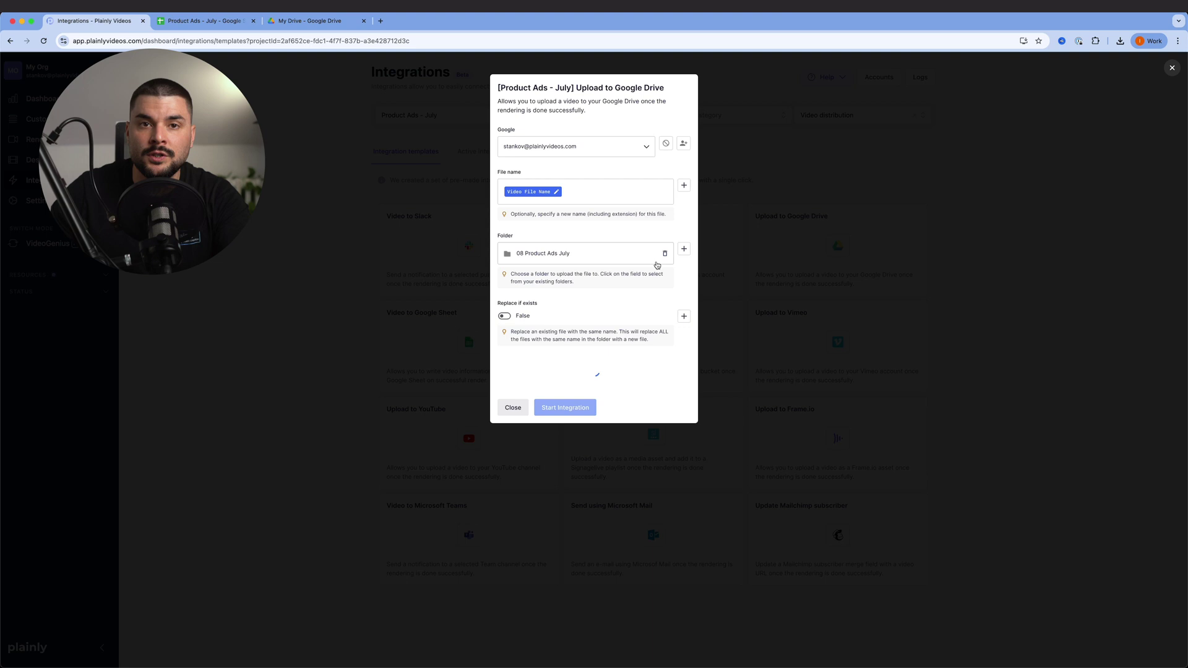
left_click(562, 372)
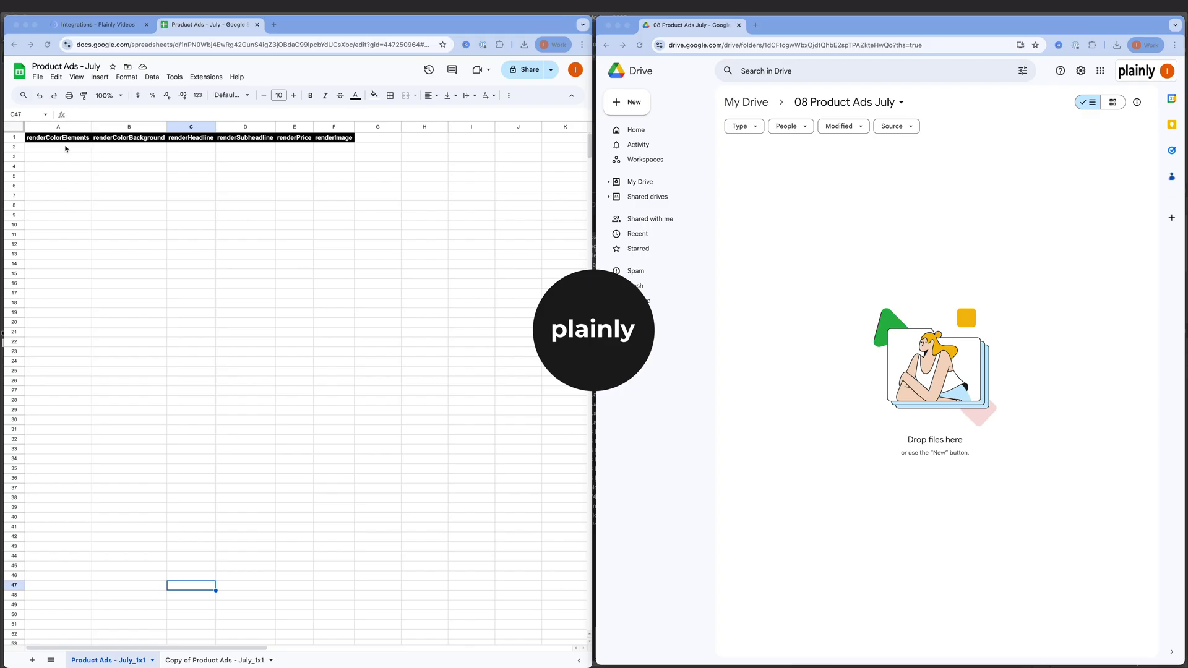
- Paste Ultraboost, Samba OG, Campus 00s, Gazelle Indoor and Handball Spezial into rows 2–6
left_click(56, 151)
key("super+v")
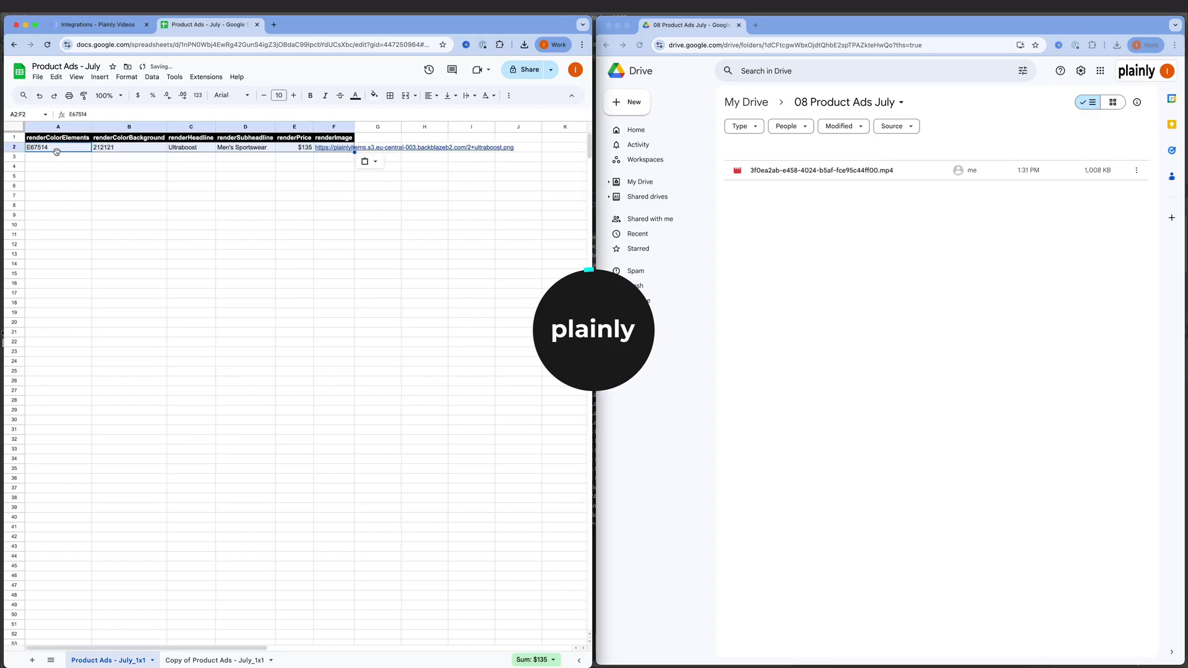
left_click(58, 156)
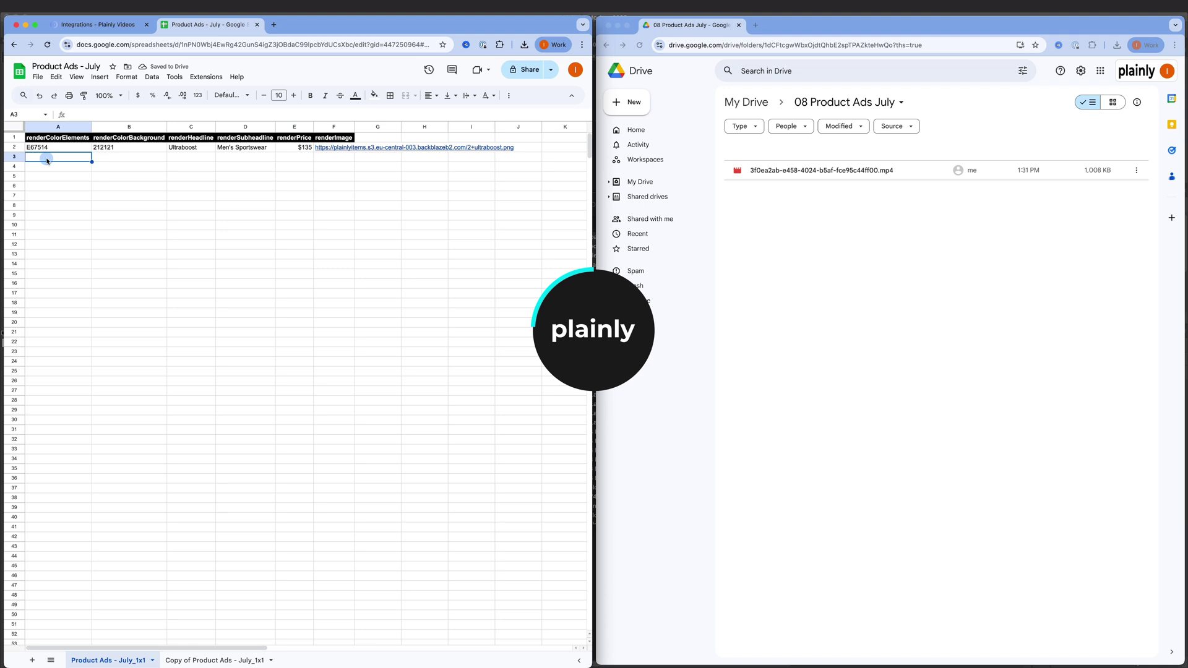
type("F5F0CD\t3674B5\tSamba OG\tMen's Originals\t$100\thttps://plainlyitems.s3.eu-central-003.backblazeb2.com/4+samba.png")
left_click(55, 168)
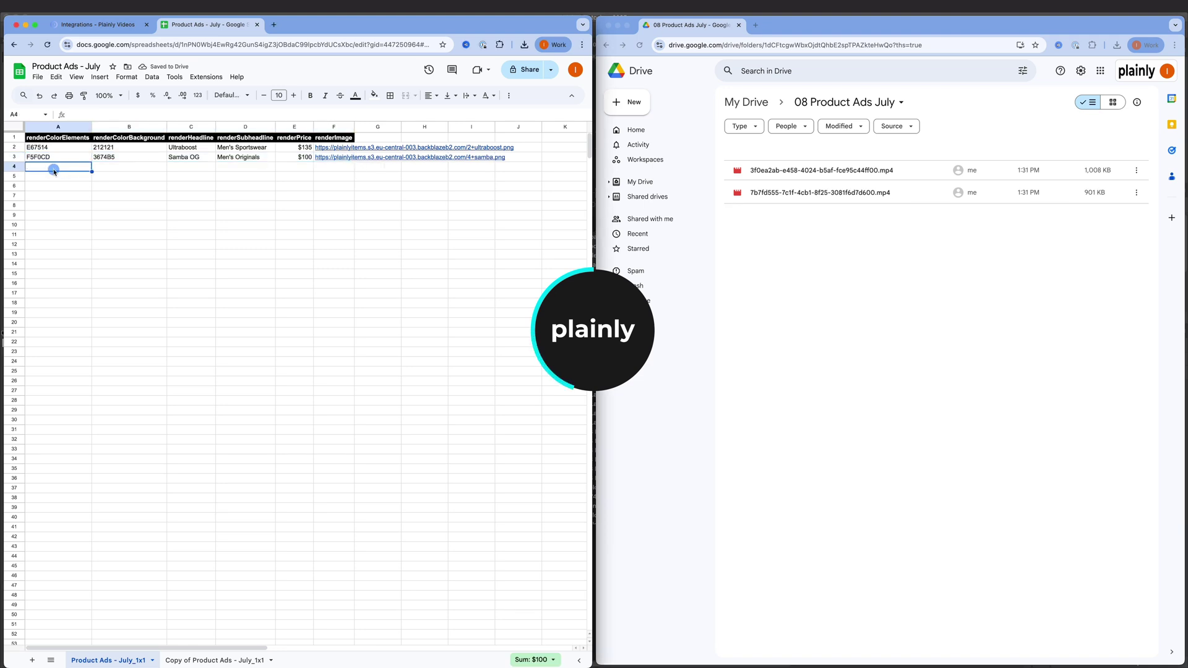
type("FCECDD\t00809D\tCampus 00s\tOriginals\t65€\thttps://plainlyitems.s3.eu-central-003.backblazeb2.com/5+campus.png")
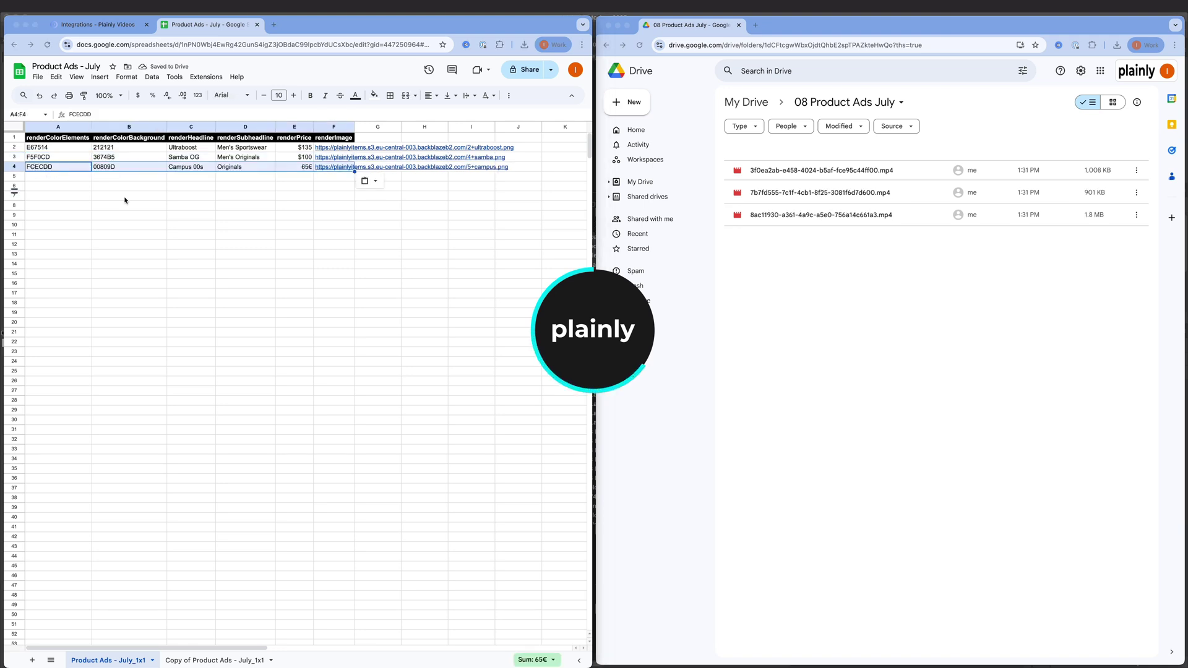
left_click(54, 176)
key("super+v")
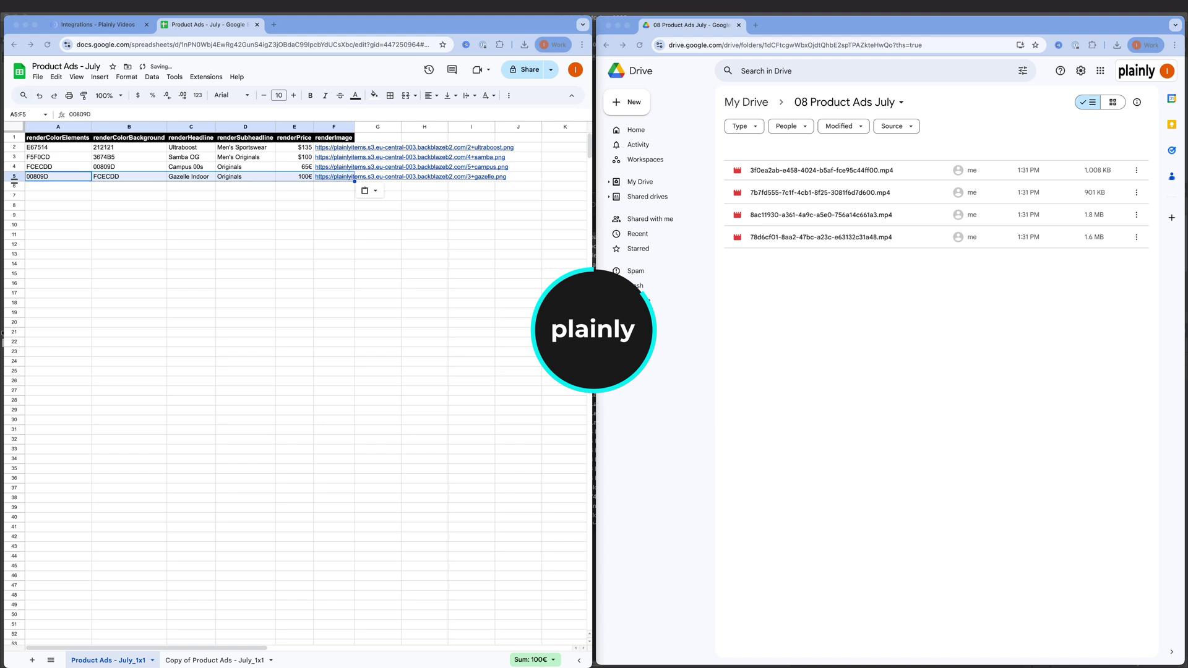
left_click(51, 189)
type("333446\tEAEFEF\tHandball Spezial\tMen's Originals\t£90\thttps://plainlyitems.s3.eu-central-003.backblazeb2.com/1+handball.png")
left_click(190, 246)
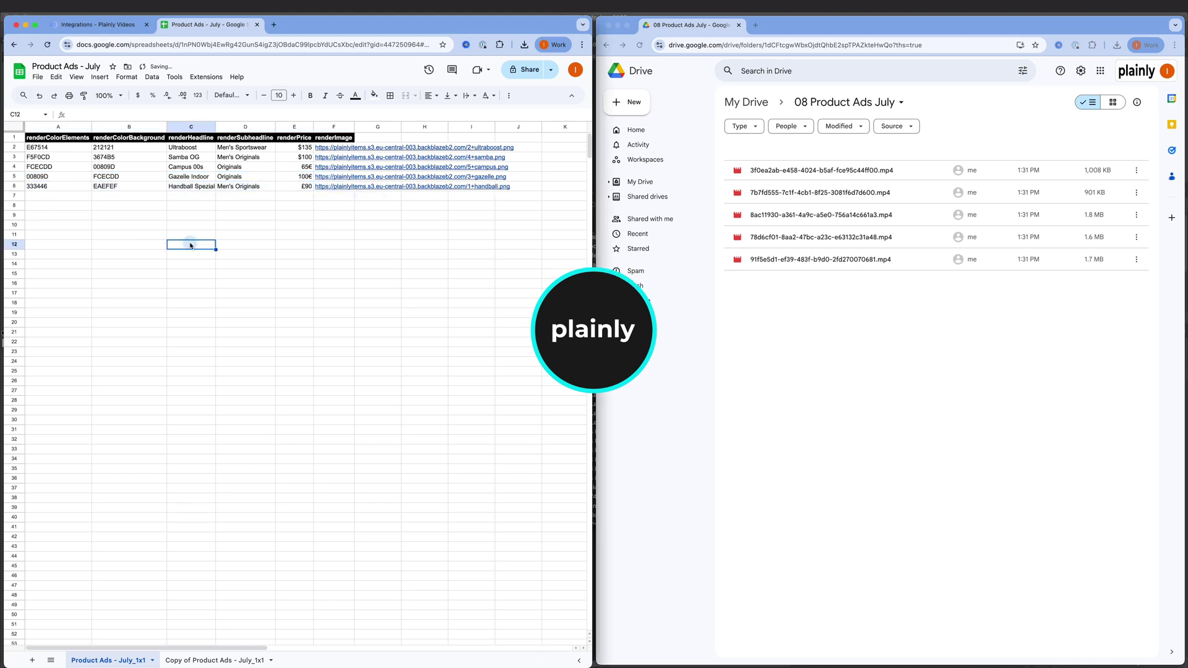